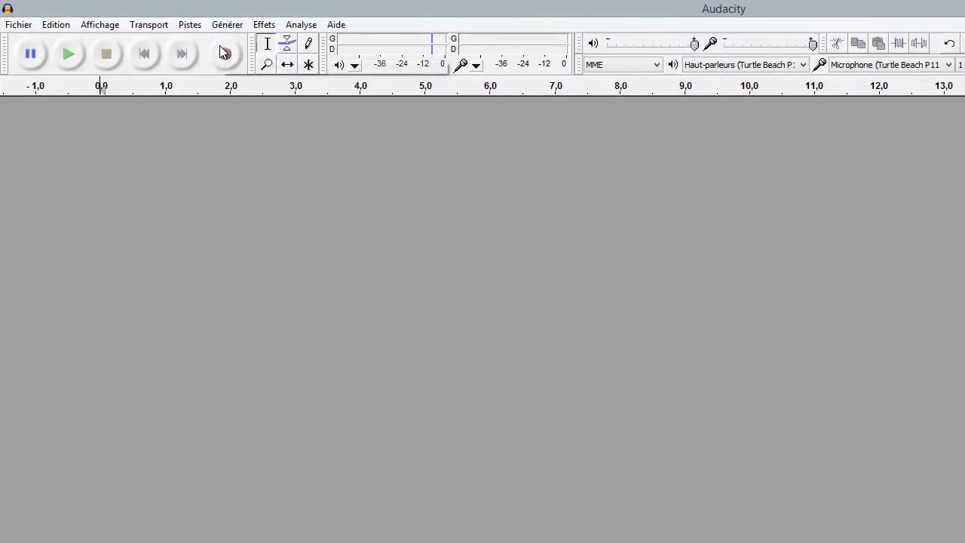
Record a voice clip of about 7.5 s on a new track and play it back
{"action": "left_click", "coordinate": [224, 53]}
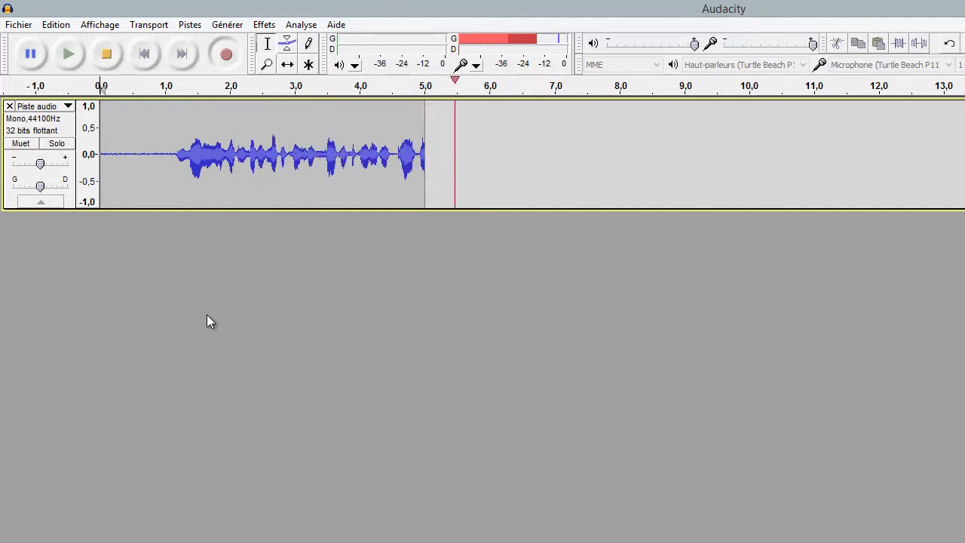
{"action": "left_click", "coordinate": [108, 55]}
{"action": "left_click", "coordinate": [71, 56]}
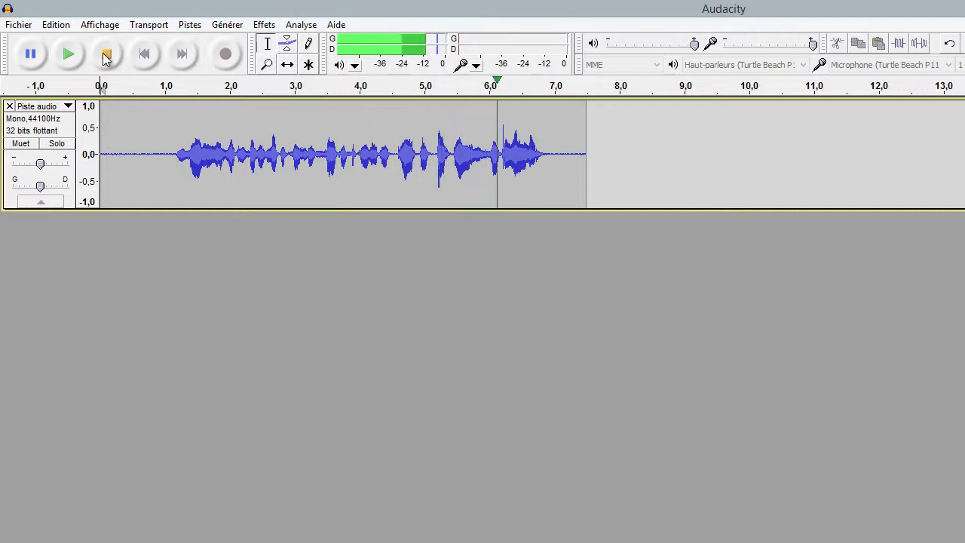
{"action": "left_click", "coordinate": [106, 56]}
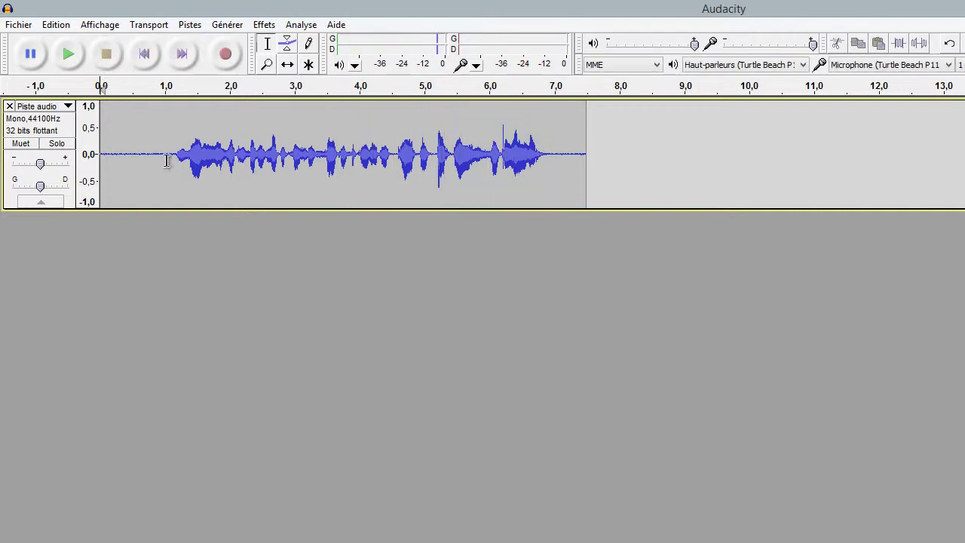
{"action": "left_click_drag", "start_coordinate": [166, 157], "coordinate": [86, 157]}
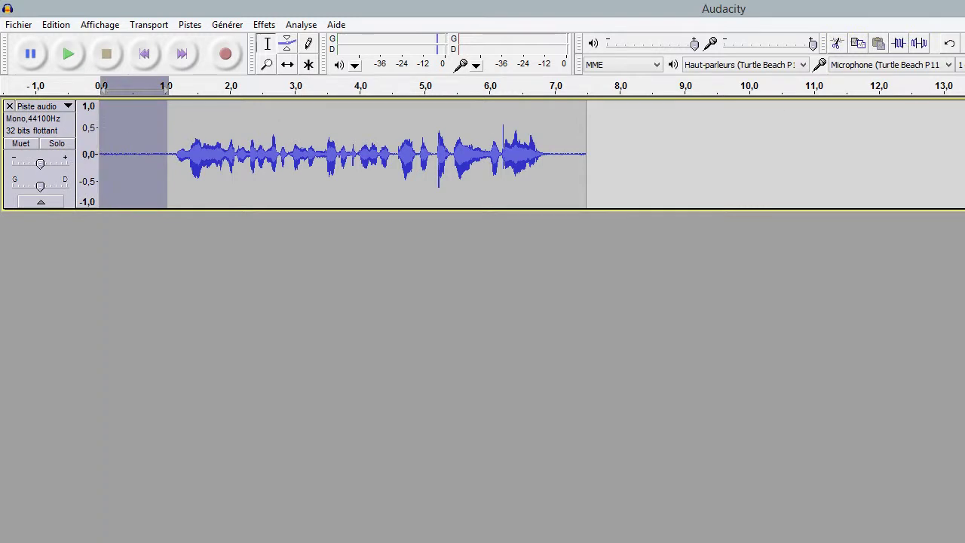
{"action": "key", "text": "ctrl+1"}
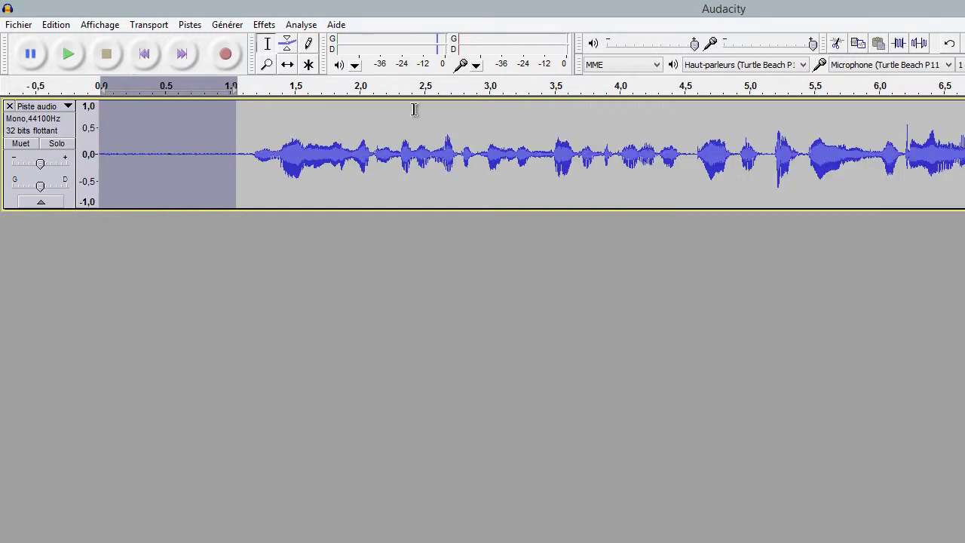
{"action": "left_click", "coordinate": [214, 173]}
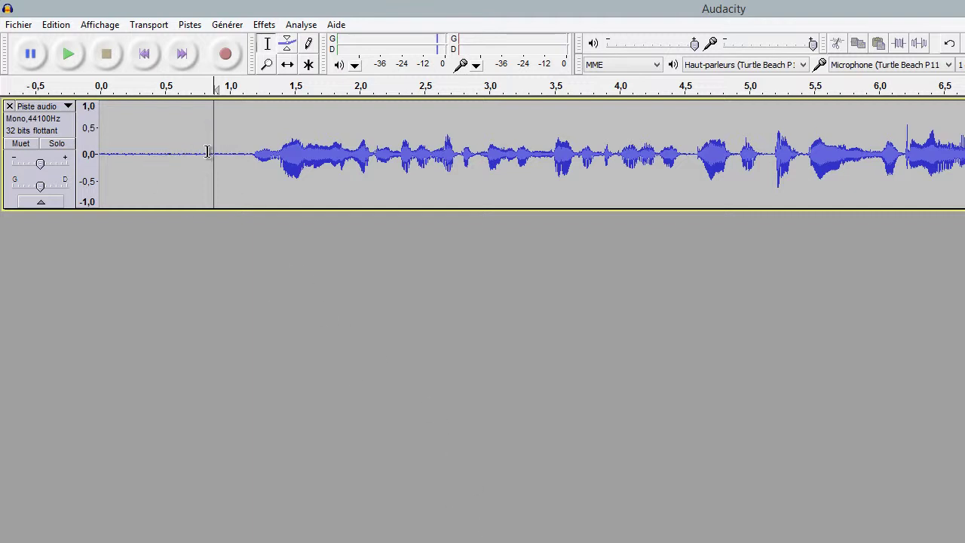
{"action": "left_click_drag", "start_coordinate": [181, 140], "coordinate": [85, 133]}
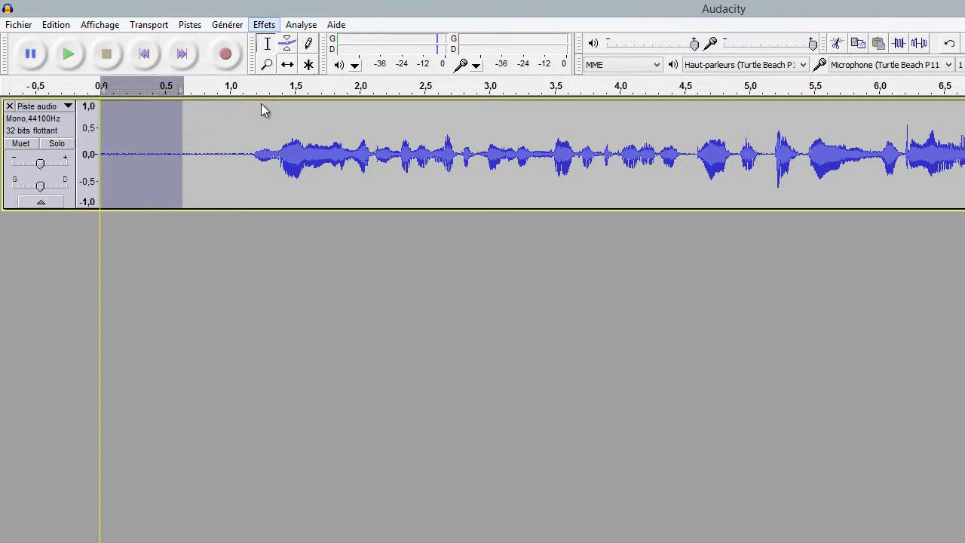
{"action": "left_click", "coordinate": [218, 151]}
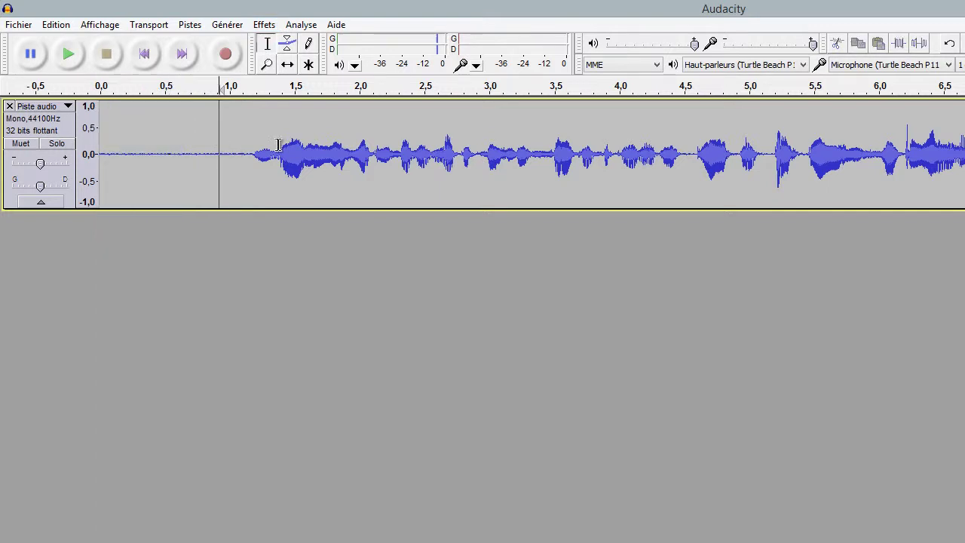
{"action": "left_click", "coordinate": [449, 133]}
Capture a noise profile for Noise Reduction from about the first 0.6 s of background noise before the speech
{"action": "left_click_drag", "start_coordinate": [174, 149], "coordinate": [100, 151]}
{"action": "left_click", "coordinate": [264, 24]}
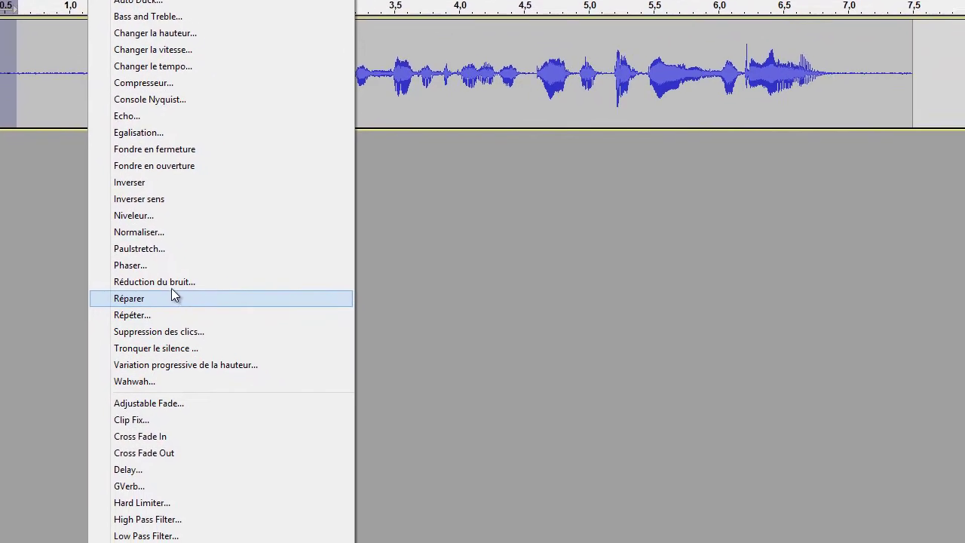
{"action": "left_click", "coordinate": [172, 283]}
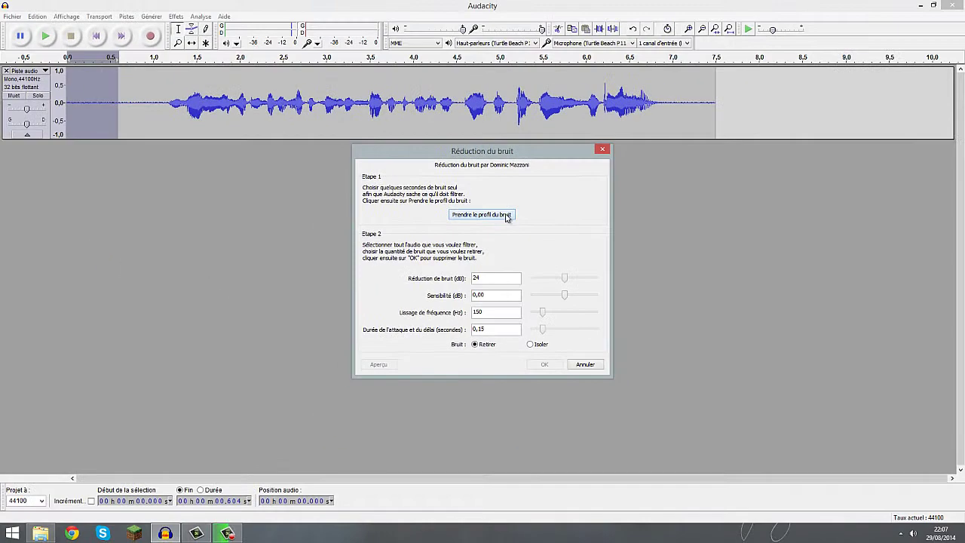
{"action": "left_click", "coordinate": [501, 211]}
Apply Noise Reduction to the entire track, keeping the 24 dB reduction setting
{"action": "left_click", "coordinate": [44, 89]}
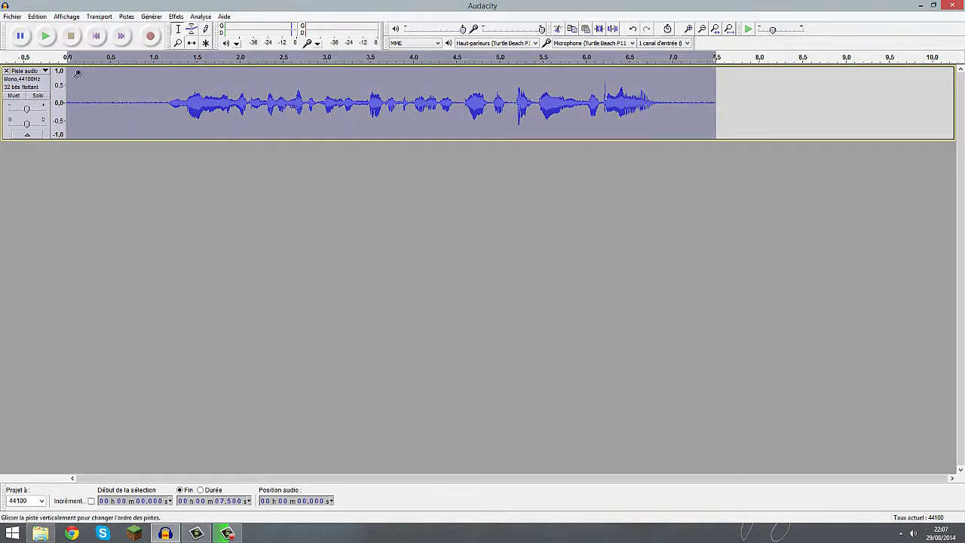
{"action": "left_click", "coordinate": [176, 16]}
{"action": "left_click", "coordinate": [217, 242]}
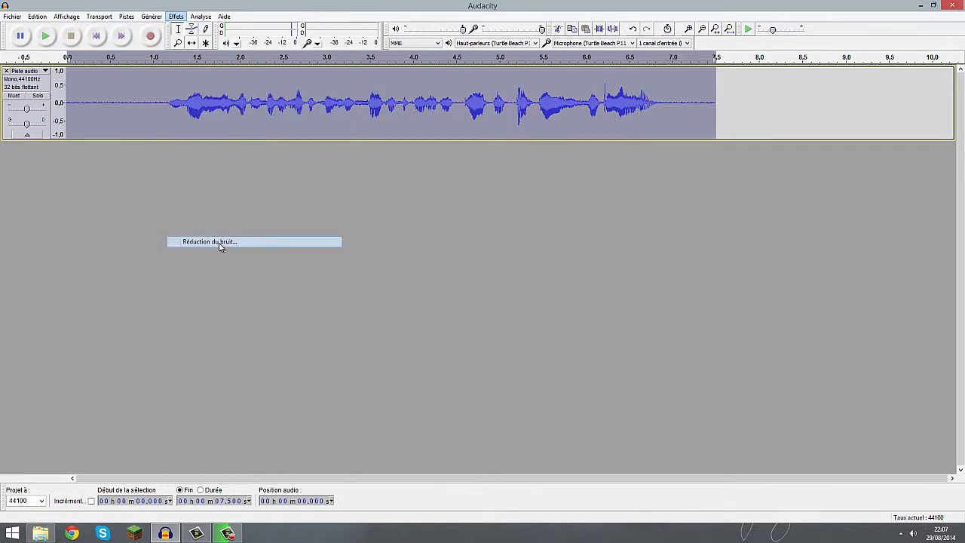
{"action": "left_click", "coordinate": [545, 363]}
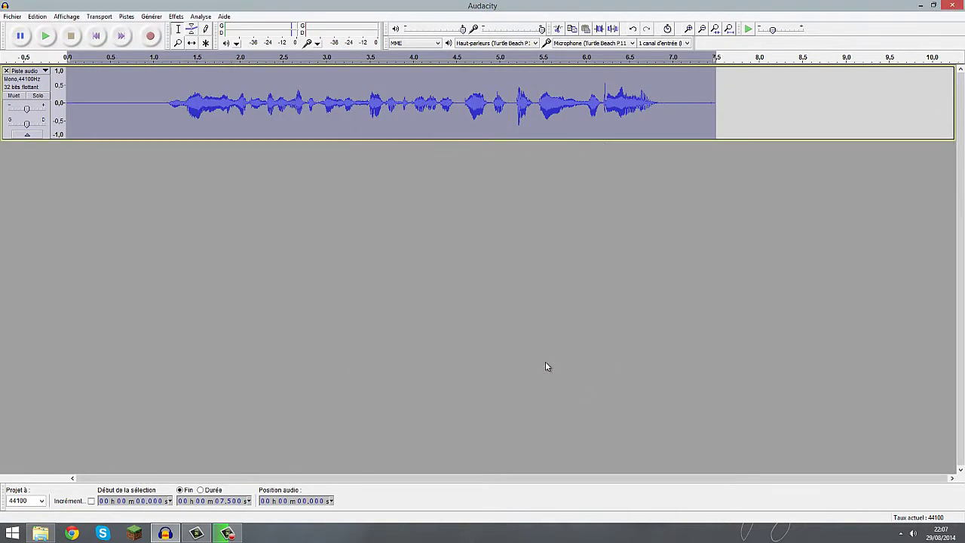
{"action": "left_click", "coordinate": [185, 88]}
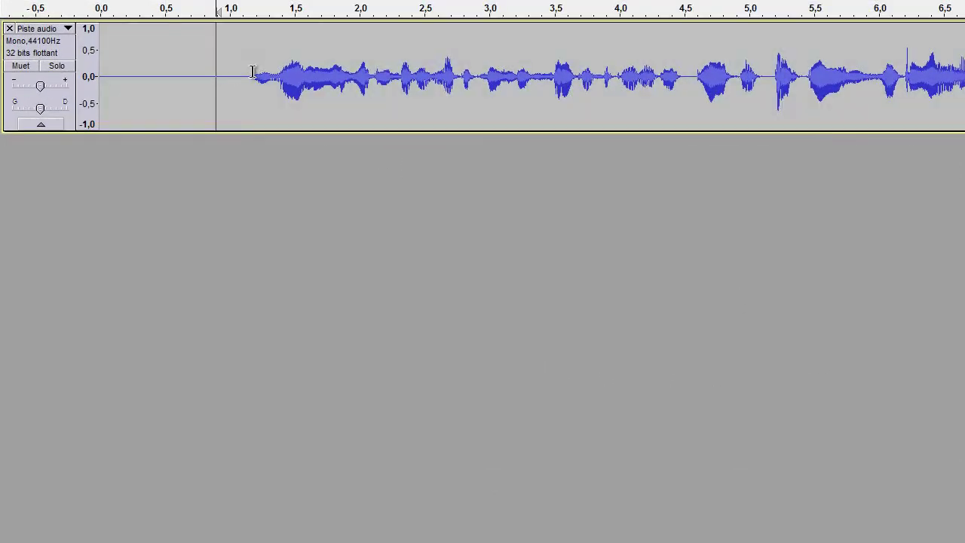
{"action": "left_click_drag", "start_coordinate": [214, 87], "coordinate": [84, 70]}
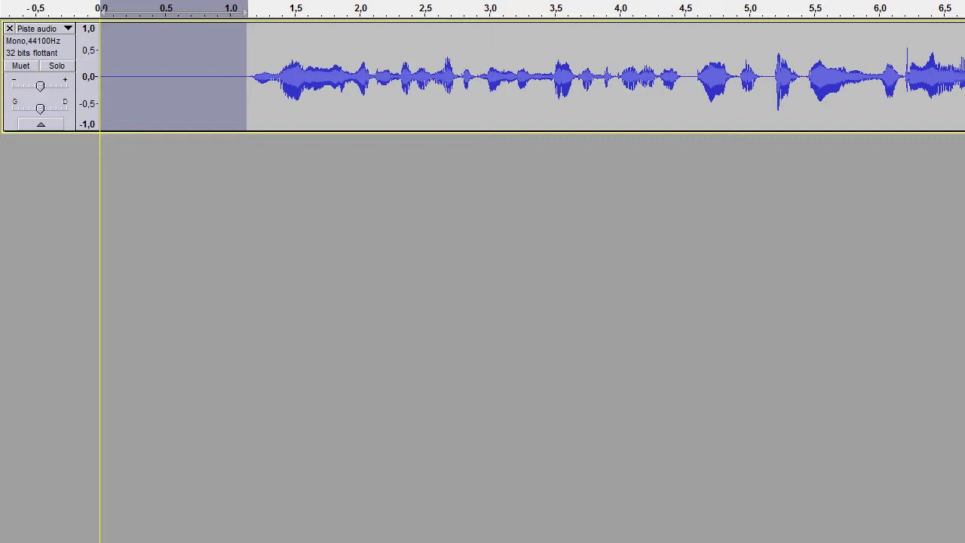
{"action": "left_click", "coordinate": [217, 139]}
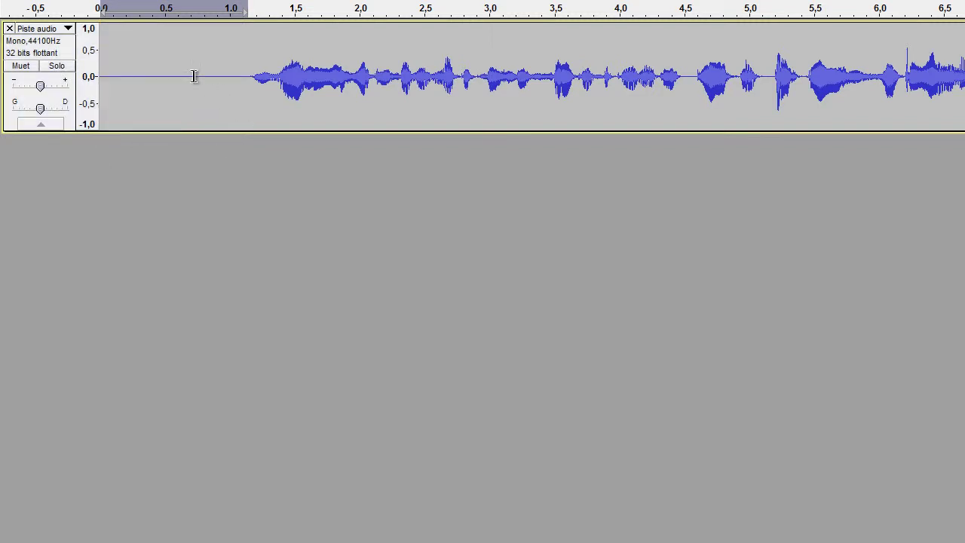
Apply Bass and Treble to the whole track with Bass at 3 dB, Treble at 1 dB and Gain at 0 dB
{"action": "left_click", "coordinate": [67, 53]}
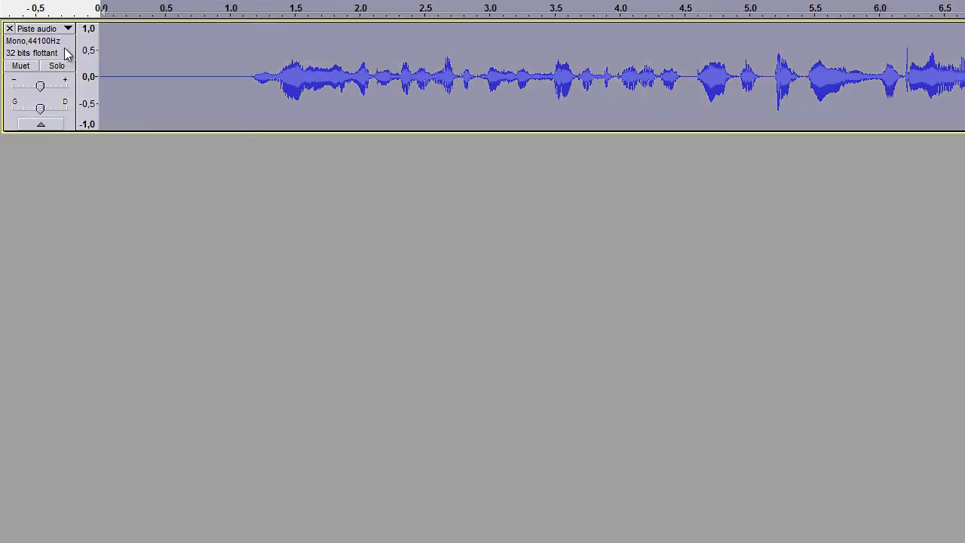
{"action": "left_click", "coordinate": [264, 0]}
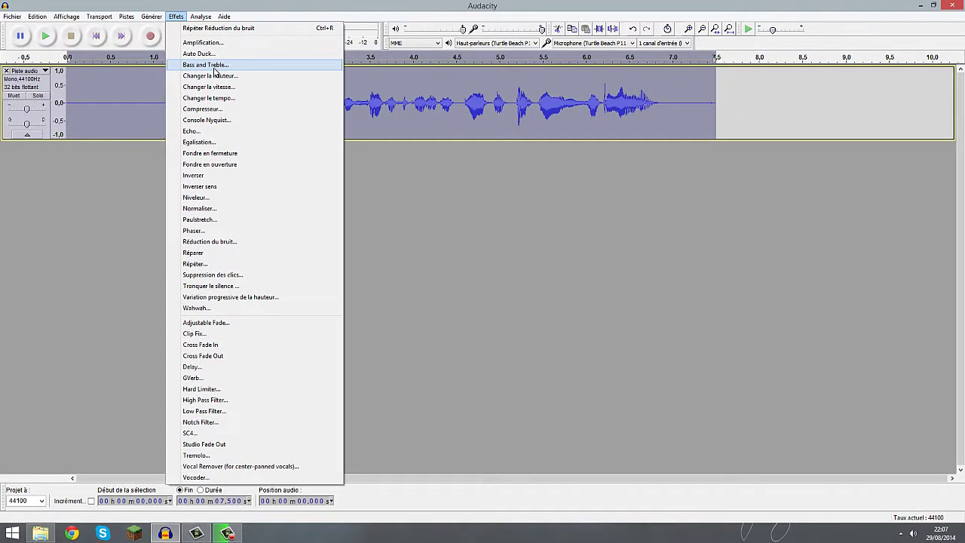
{"action": "left_click", "coordinate": [318, 20]}
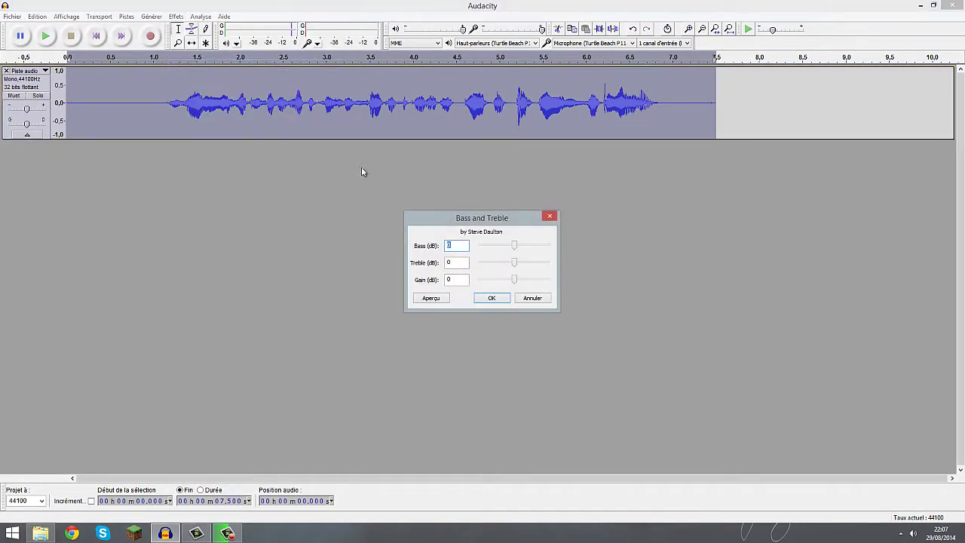
{"action": "left_click_drag", "start_coordinate": [515, 251], "coordinate": [523, 251]}
{"action": "left_click_drag", "start_coordinate": [526, 255], "coordinate": [528, 279]}
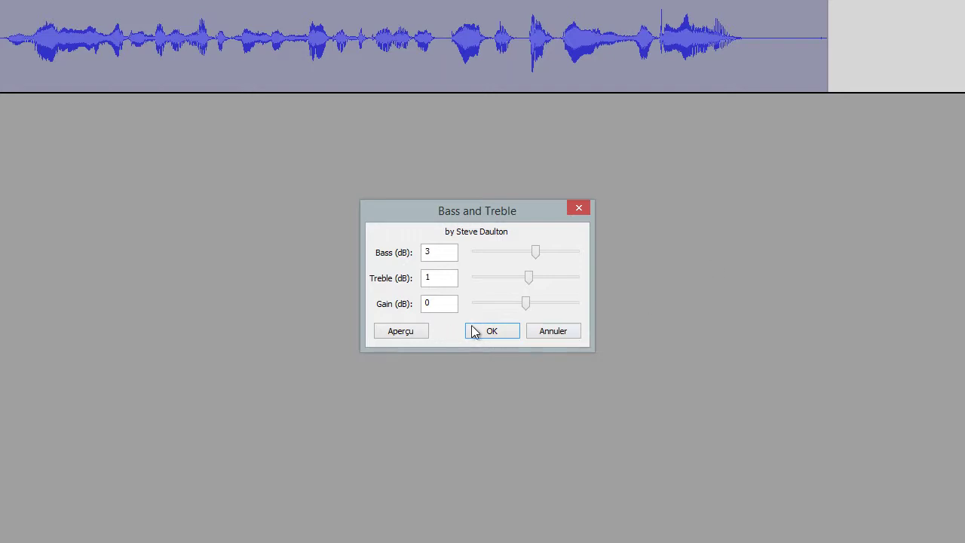
{"action": "left_click", "coordinate": [515, 333]}
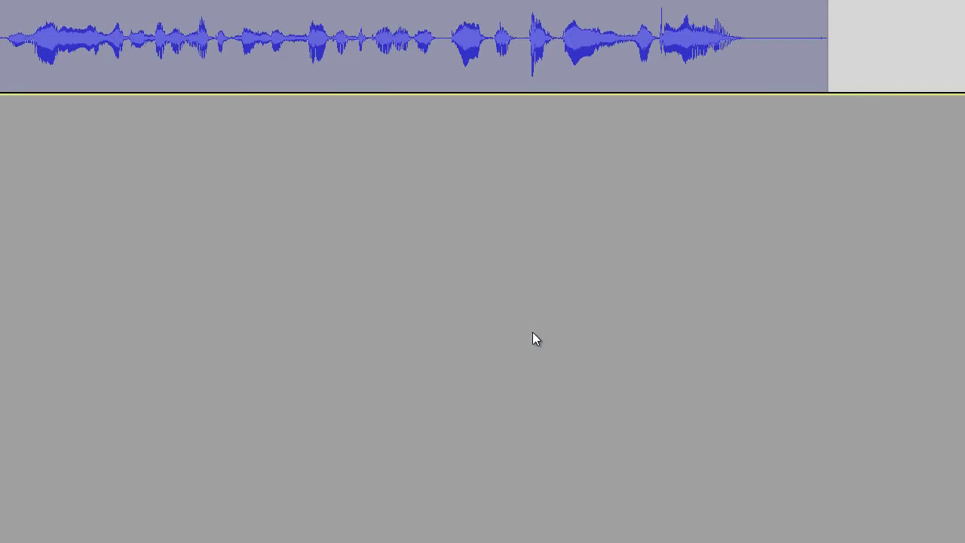
Compress the whole track with a -20 dB threshold, -40 dB noise floor and 1.5:1 ratio, and listen to part of it
{"action": "key", "text": "alt+t"}
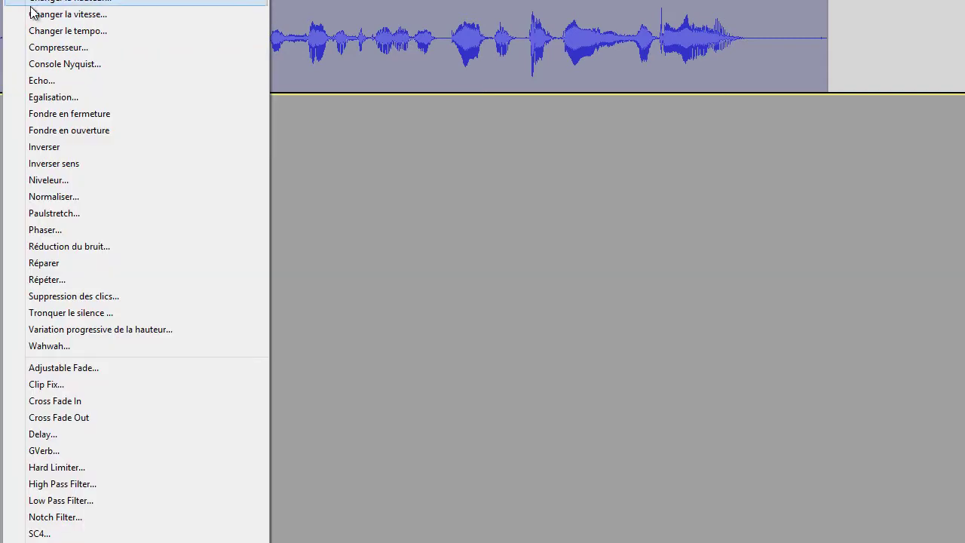
{"action": "left_click", "coordinate": [49, 48]}
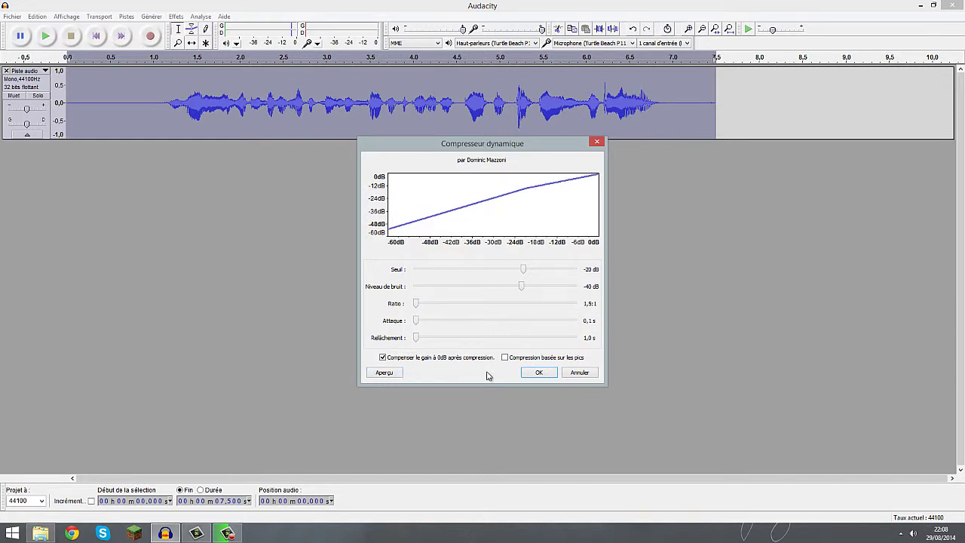
{"action": "left_click", "coordinate": [535, 373]}
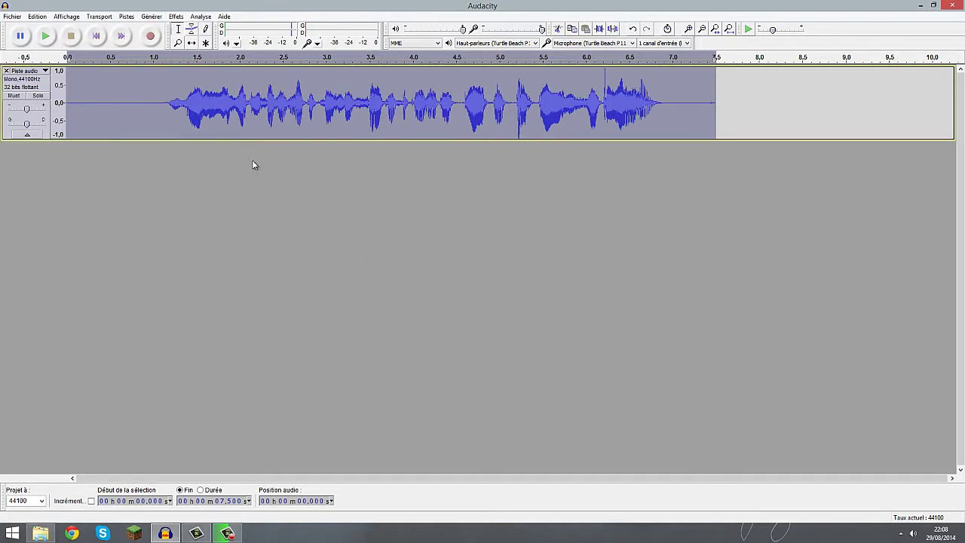
{"action": "left_click", "coordinate": [45, 35]}
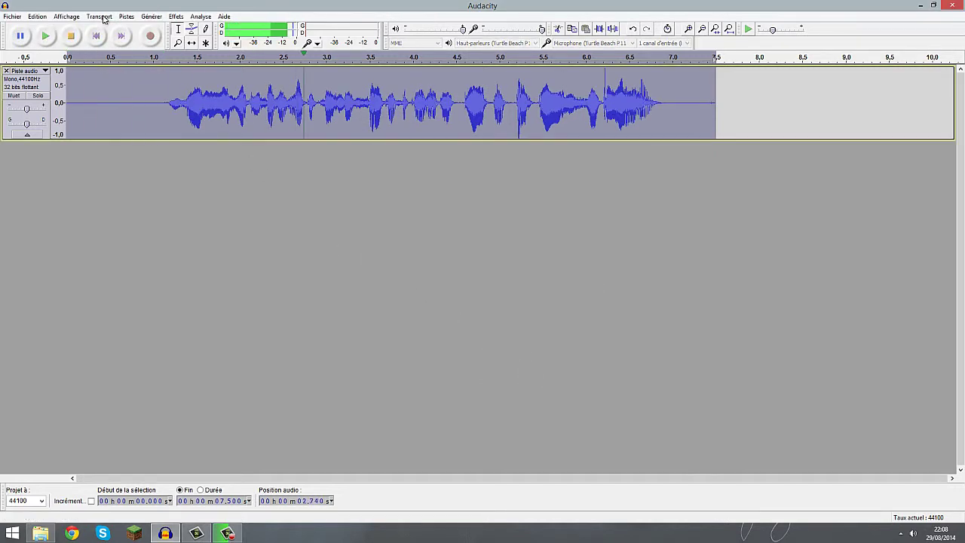
{"action": "left_click", "coordinate": [70, 35]}
Delete about 1.1 s of silence from the start of the track and about 0.5 s from its end
{"action": "left_click", "coordinate": [138, 96]}
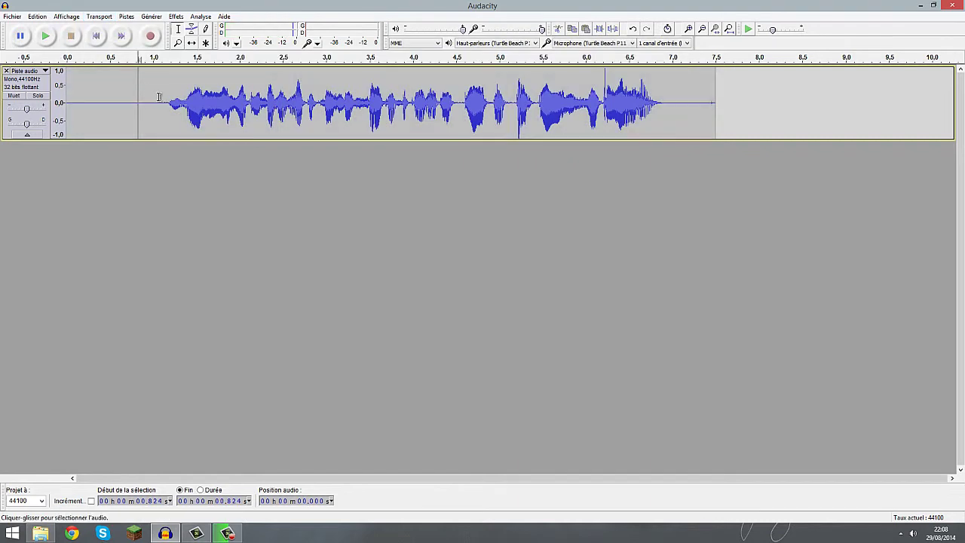
{"action": "left_click_drag", "start_coordinate": [159, 97], "coordinate": [71, 82]}
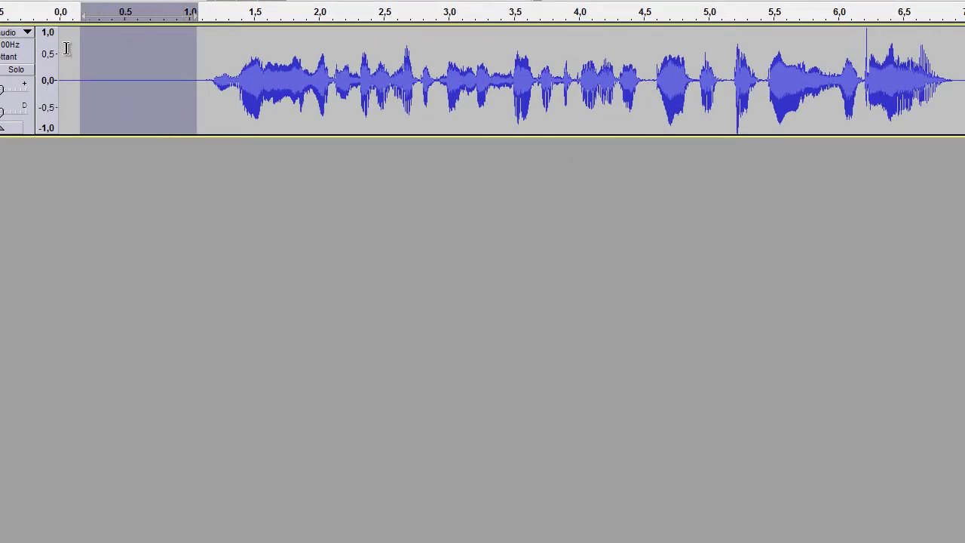
{"action": "left_click_drag", "start_coordinate": [66, 48], "coordinate": [43, 47]}
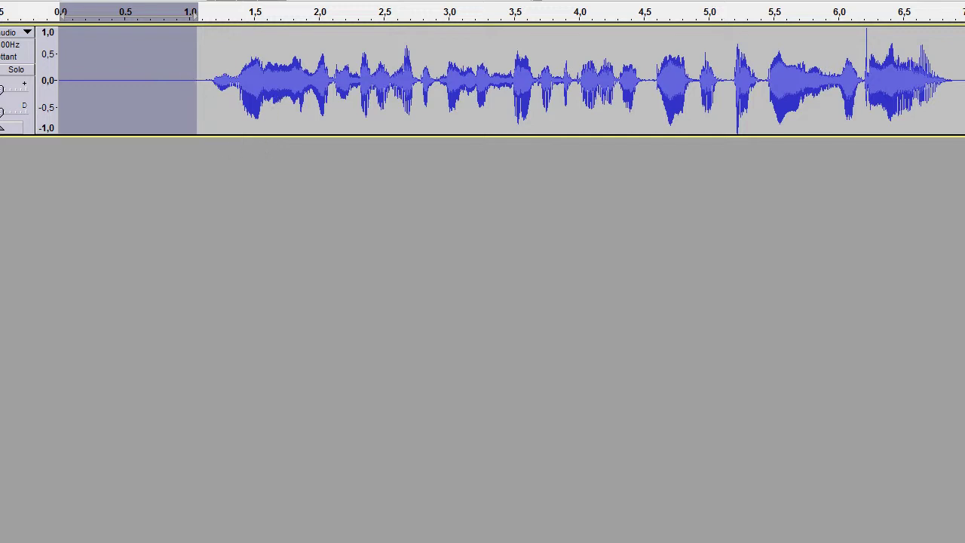
{"action": "key", "text": "Delete"}
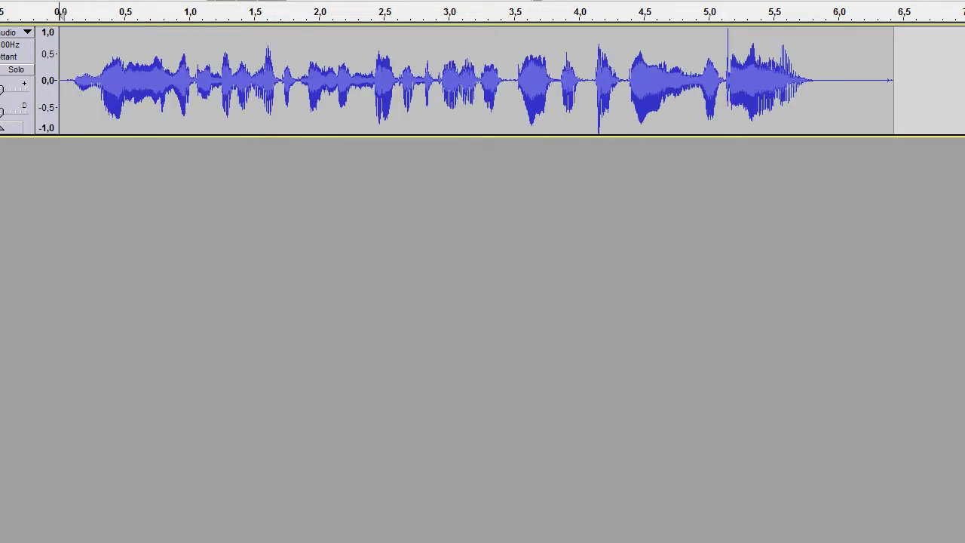
{"action": "left_click_drag", "start_coordinate": [908, 89], "coordinate": [827, 75]}
{"action": "key", "text": "Delete"}
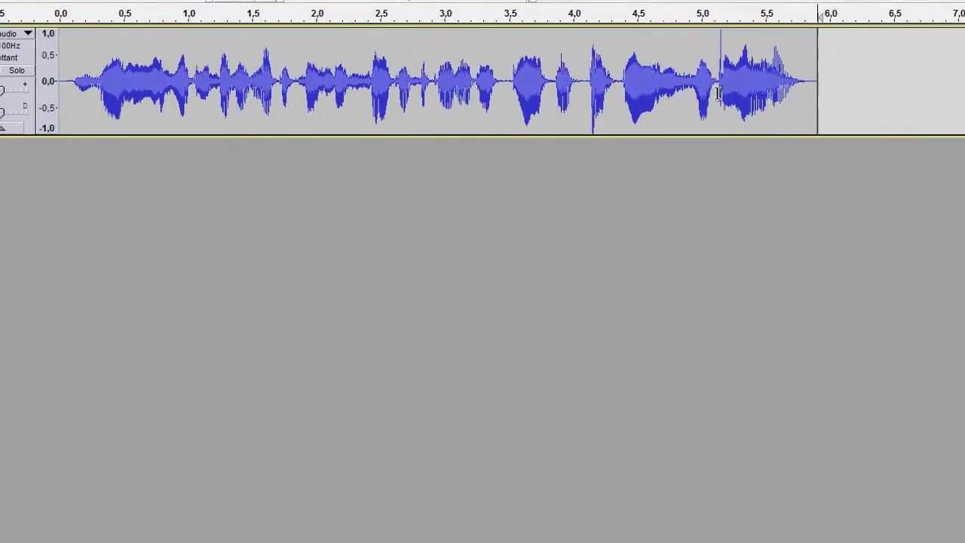
Play the trimmed track from the beginning of the speech, at about 0.11 s
{"action": "left_click", "coordinate": [79, 71]}
{"action": "left_click", "coordinate": [76, 96]}
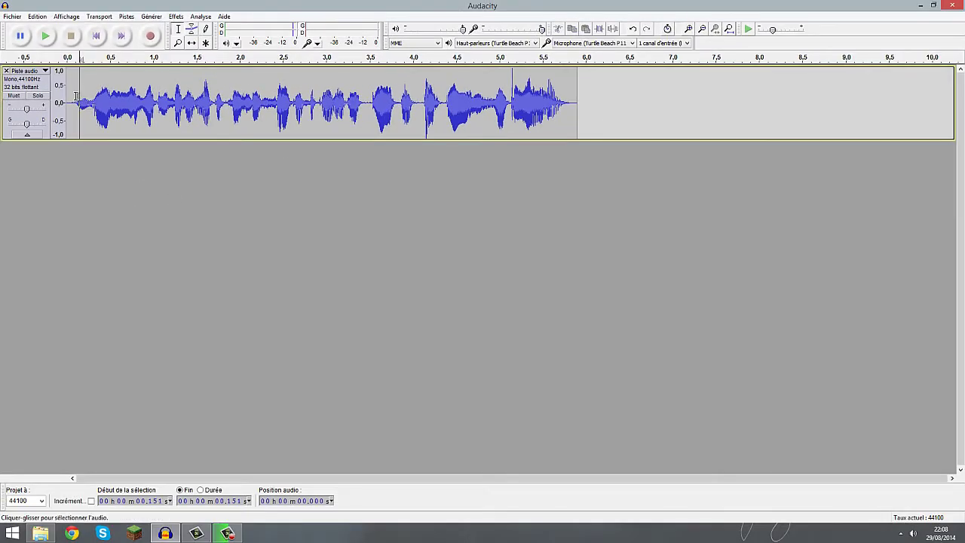
{"action": "left_click", "coordinate": [47, 36]}
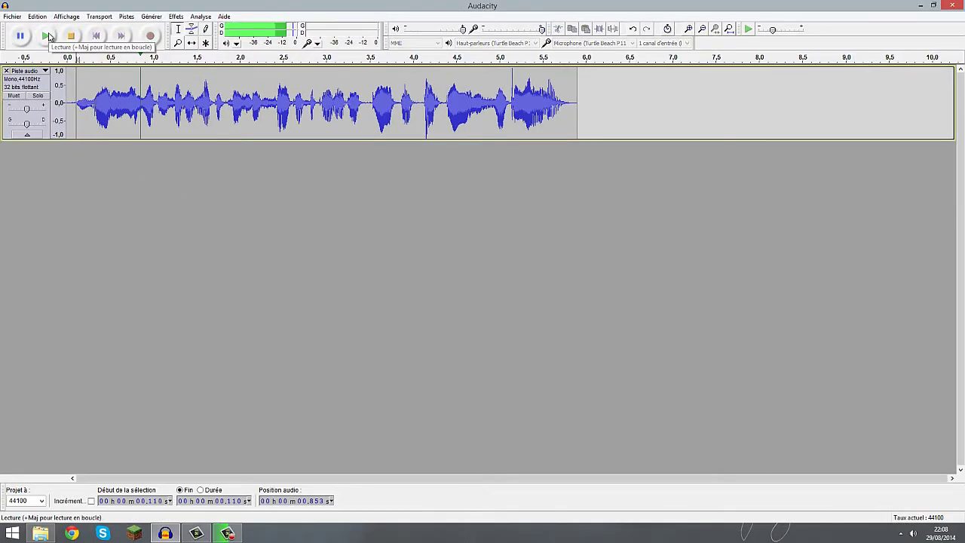